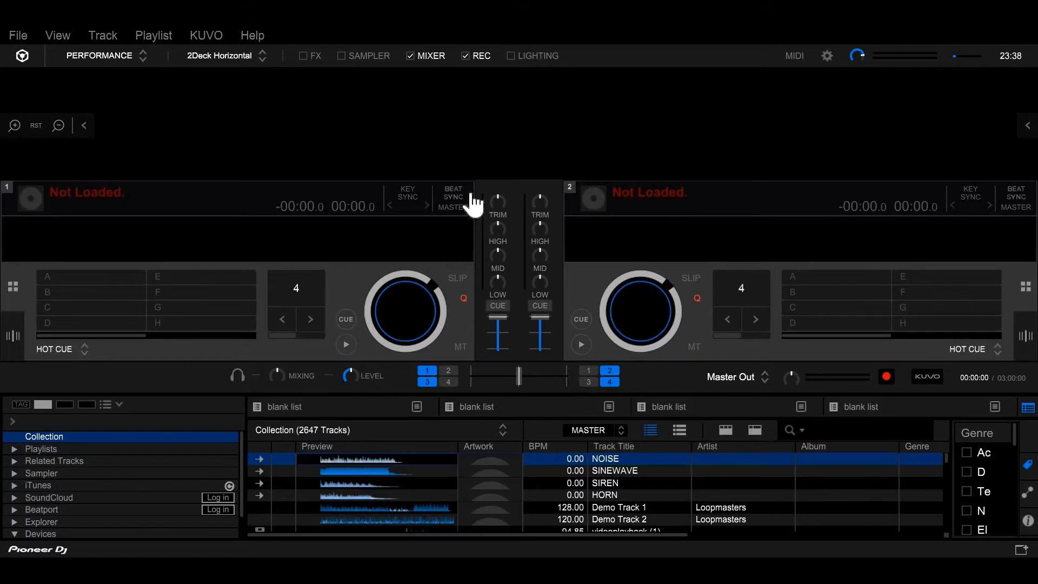
# - Show the FX panel and hide it again
pyautogui.click(303, 56)
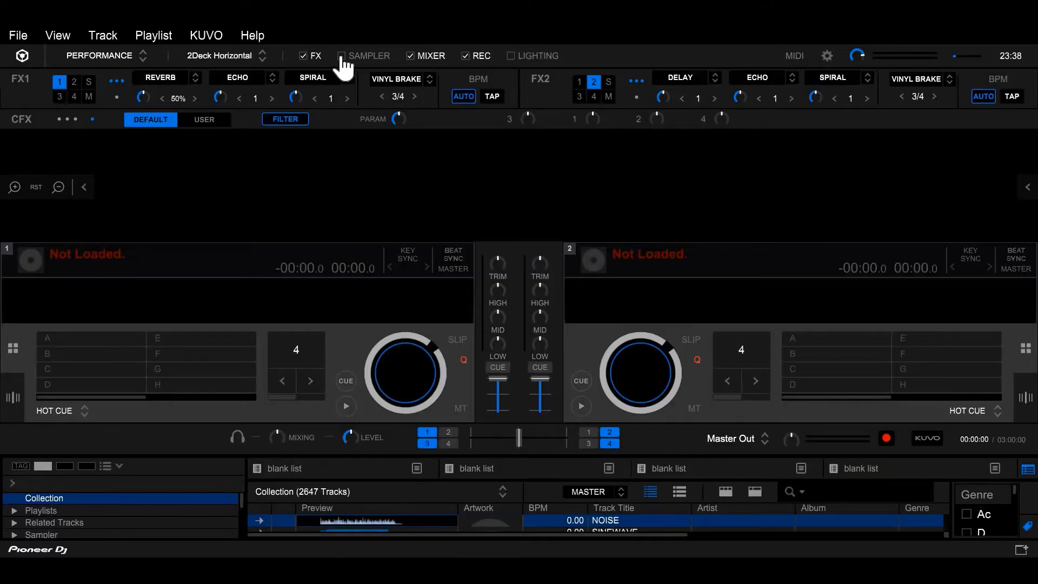
pyautogui.click(303, 57)
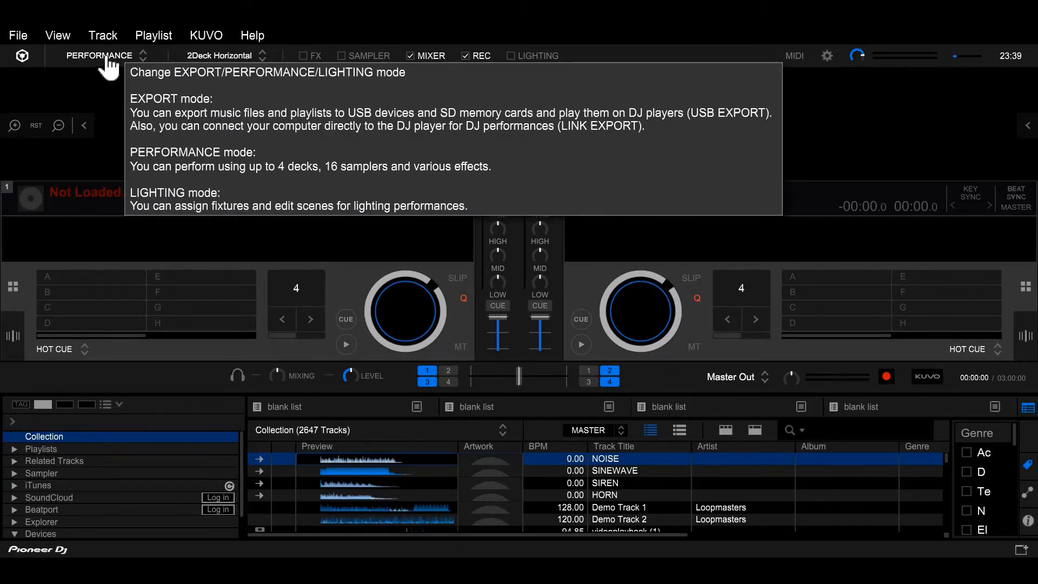
# - Switch the software to EXPORT mode and return it to PERFORMANCE mode
pyautogui.click(106, 59)
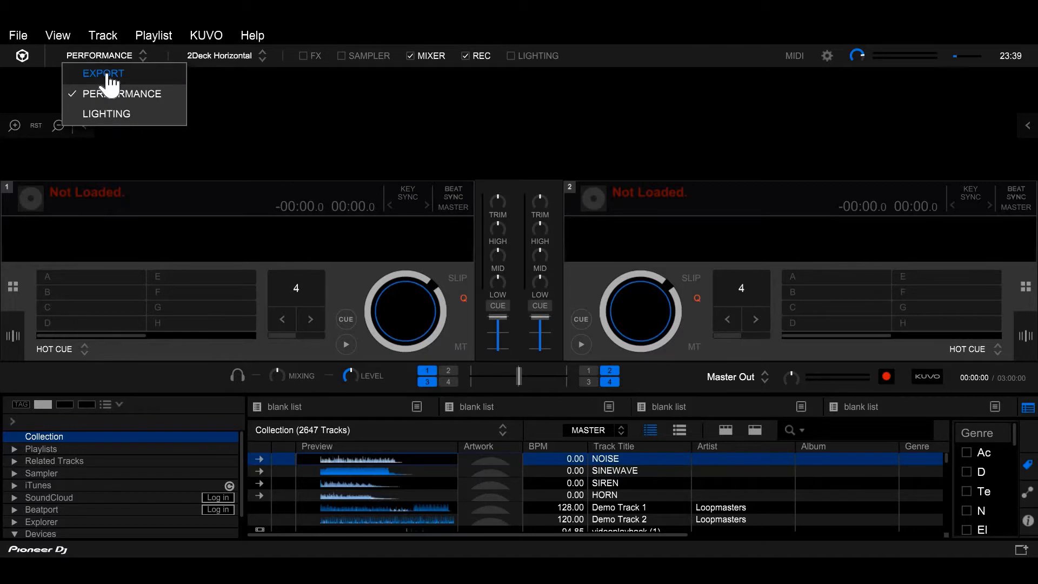
pyautogui.click(107, 74)
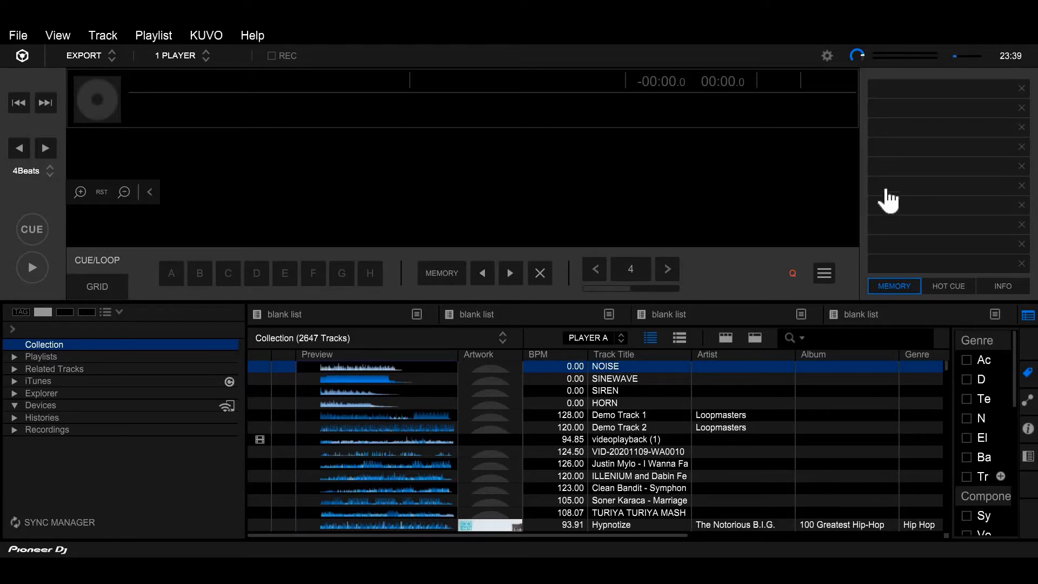
pyautogui.click(96, 57)
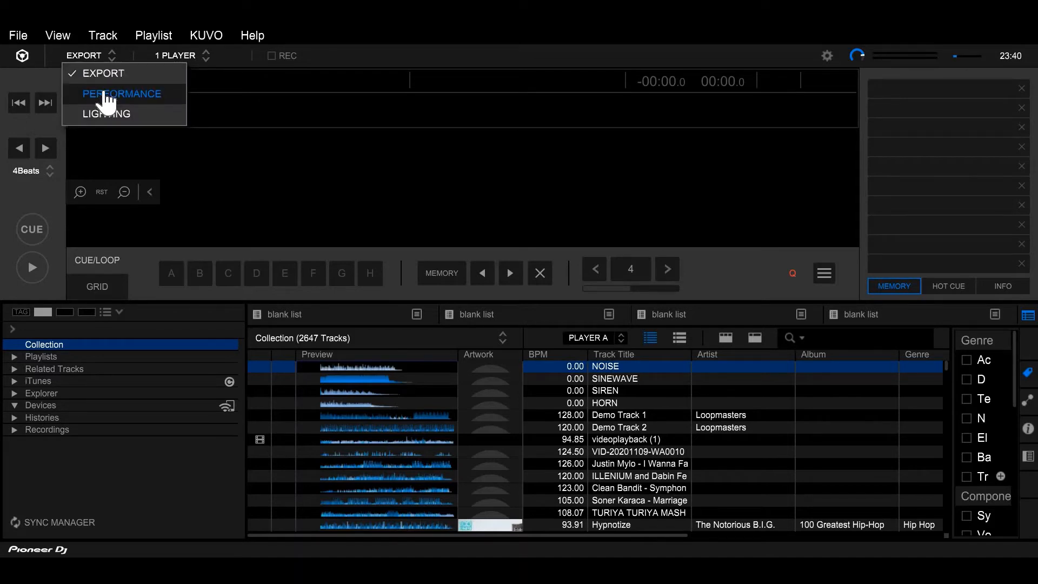
pyautogui.click(108, 99)
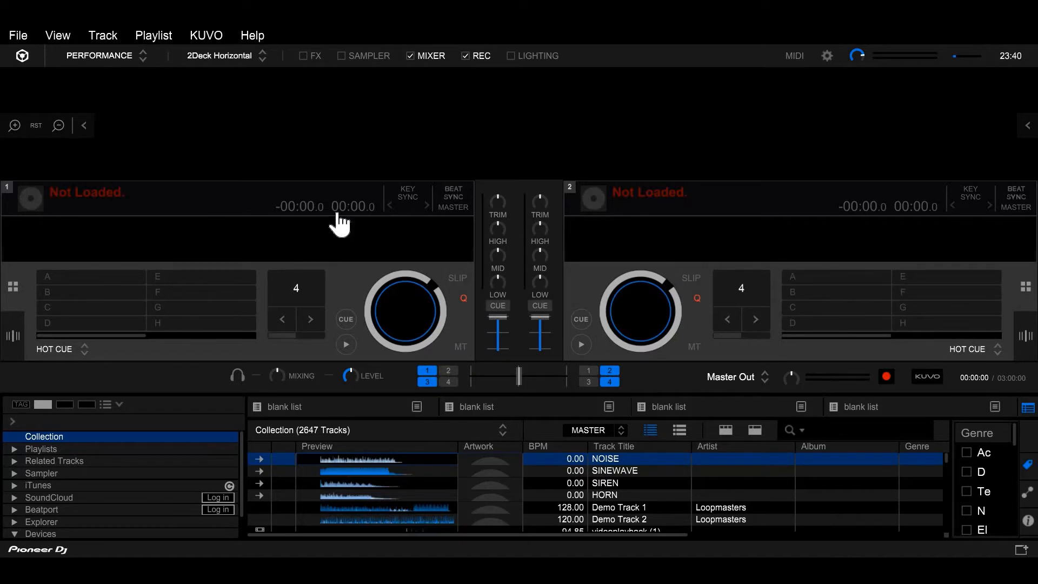
# - Try the 2Deck Vertical and 4Deck Horizontal layouts, and return to the 2Deck Horizontal layout
pyautogui.click(222, 61)
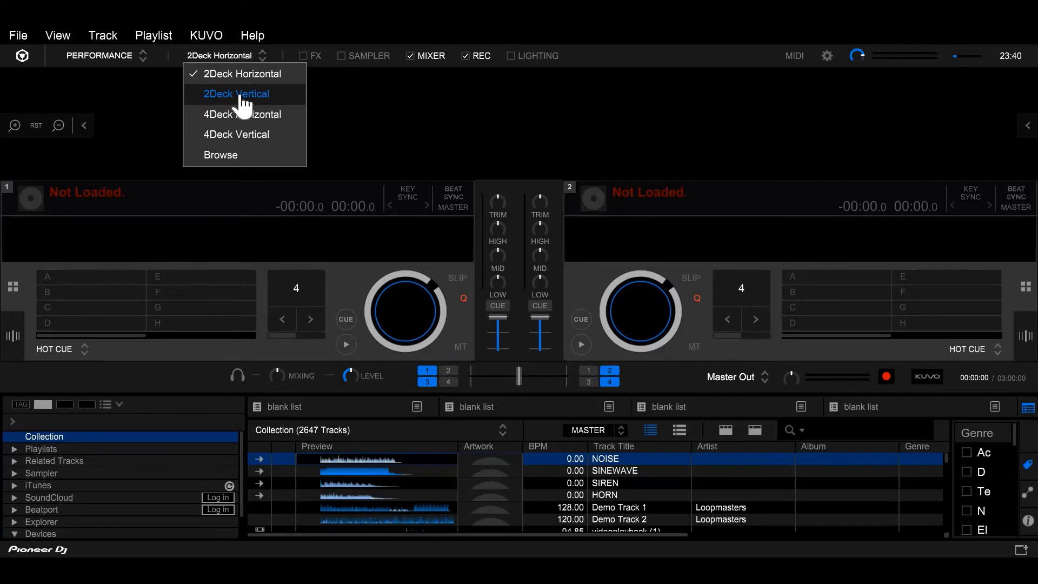
pyautogui.click(240, 95)
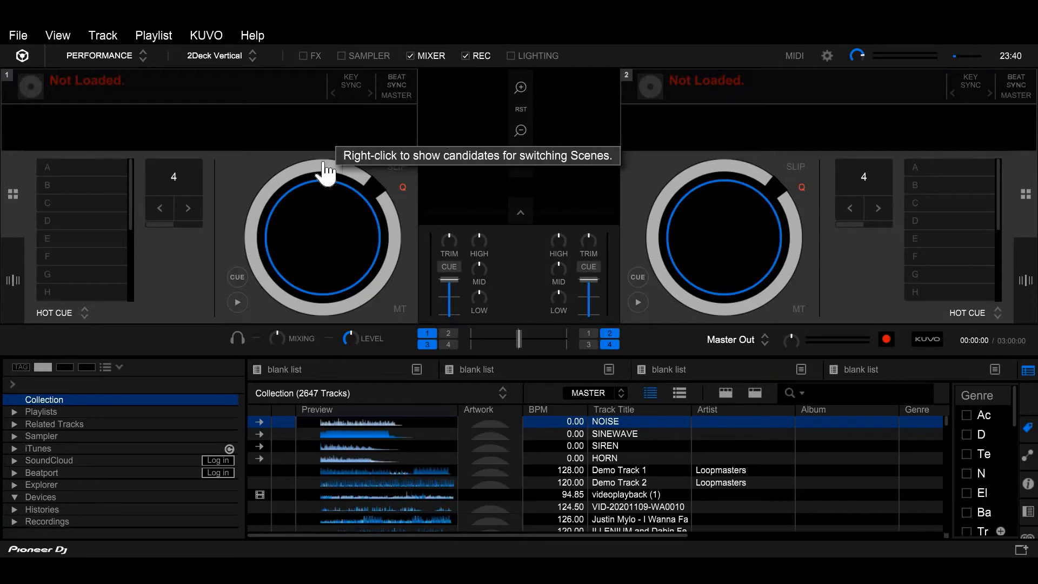
pyautogui.click(230, 58)
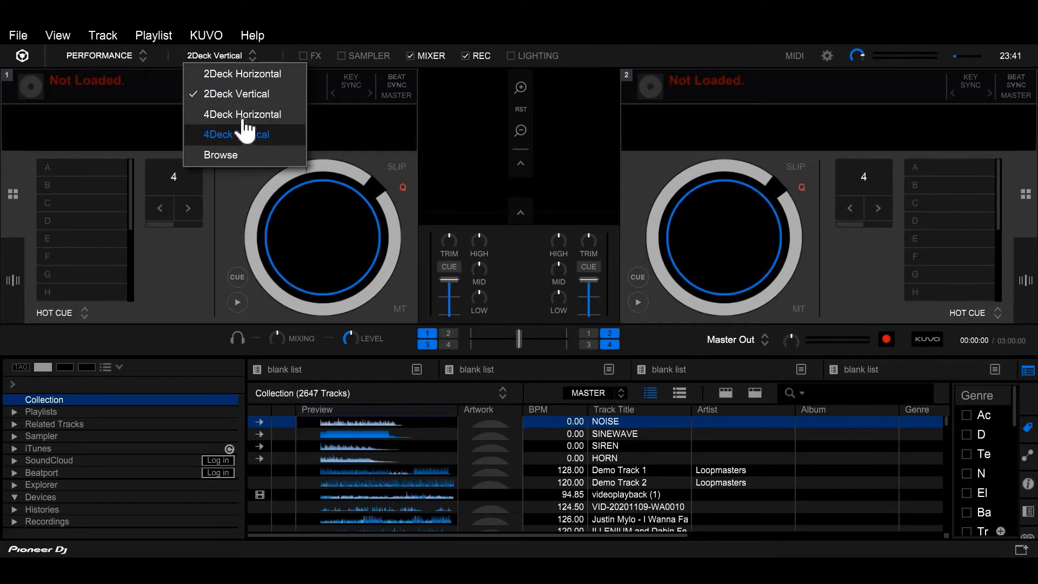
pyautogui.click(241, 115)
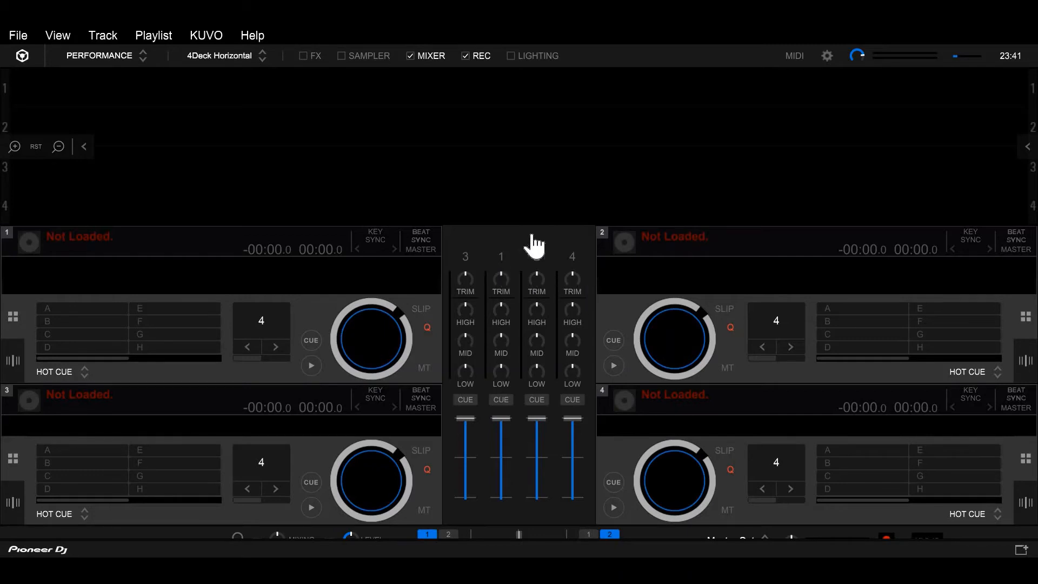
pyautogui.click(234, 57)
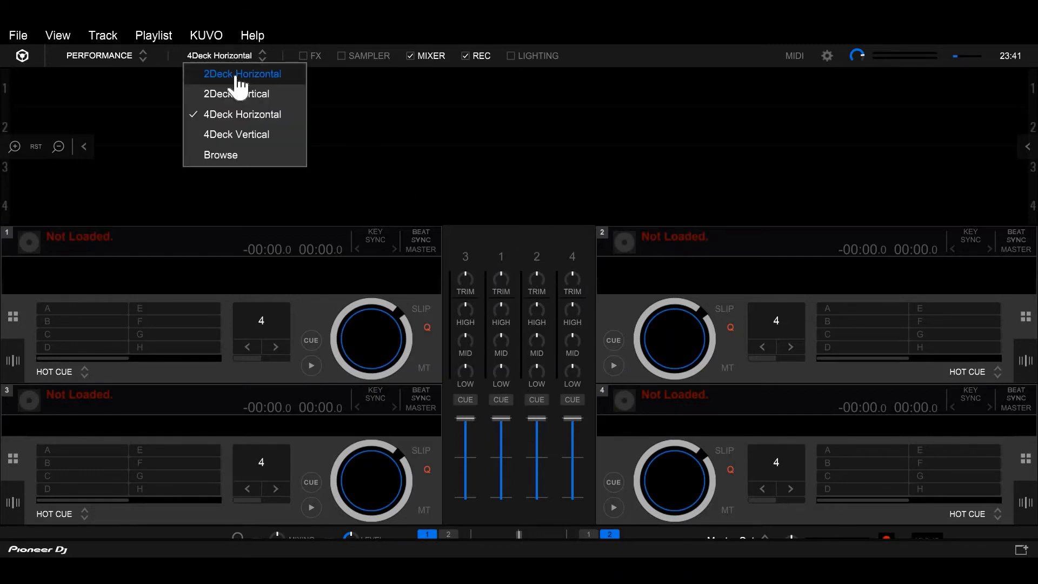
pyautogui.click(237, 75)
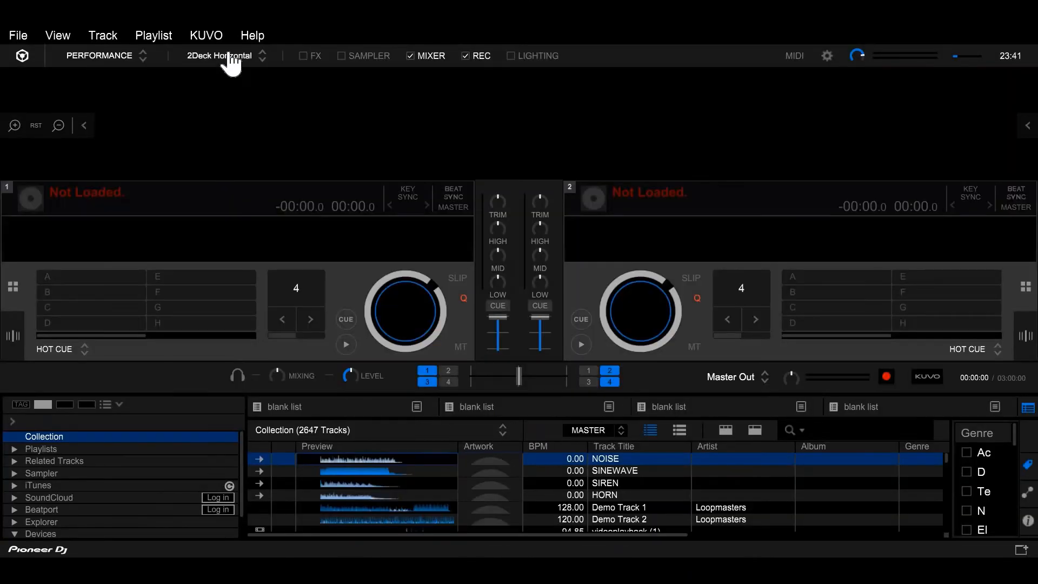
pyautogui.click(232, 58)
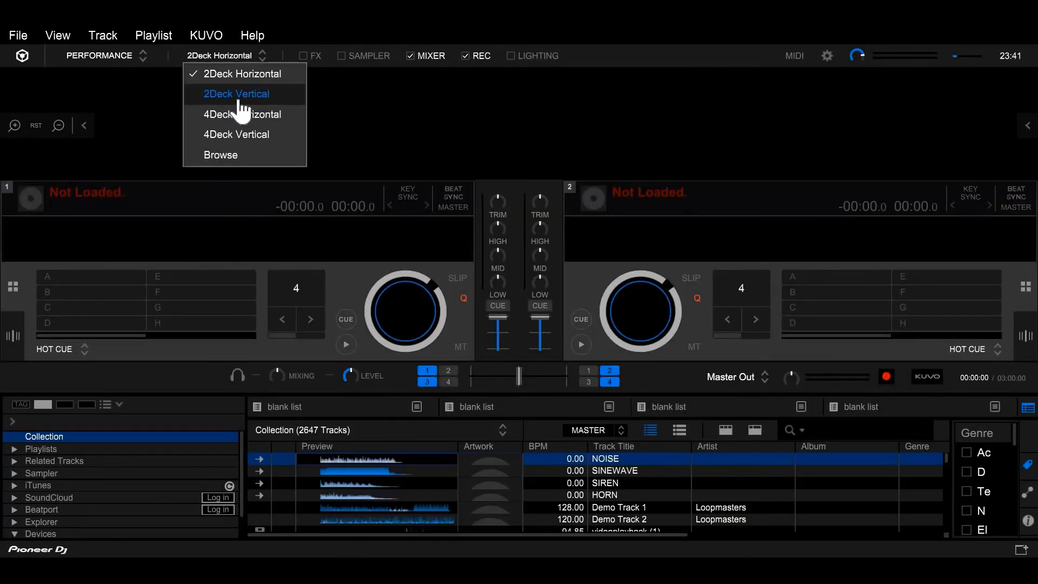
pyautogui.click(360, 96)
# - Show the FX and SAMPLER panels, and hide both again
pyautogui.click(304, 56)
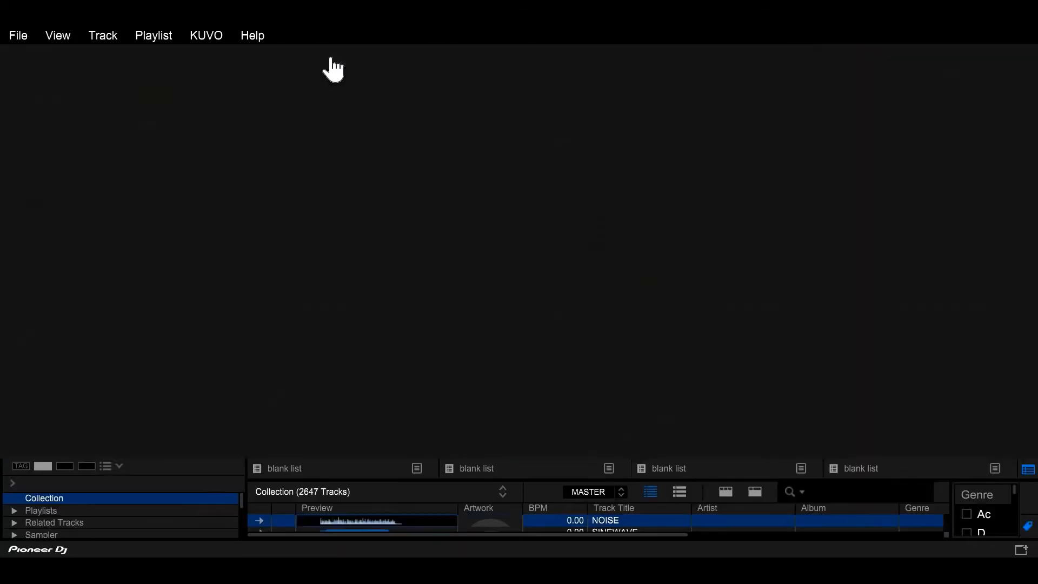
pyautogui.click(341, 55)
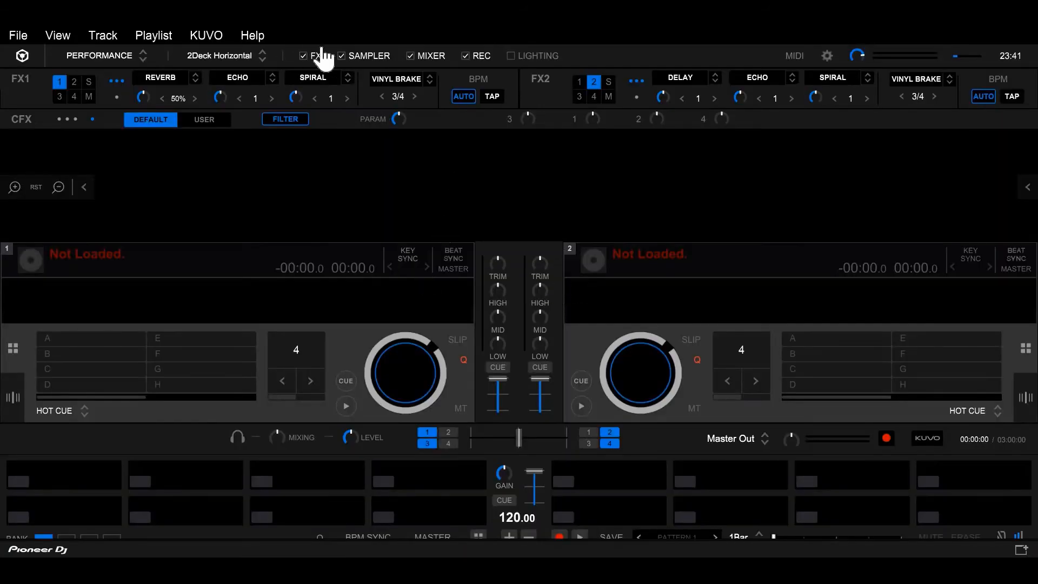
pyautogui.click(335, 57)
pyautogui.click(304, 58)
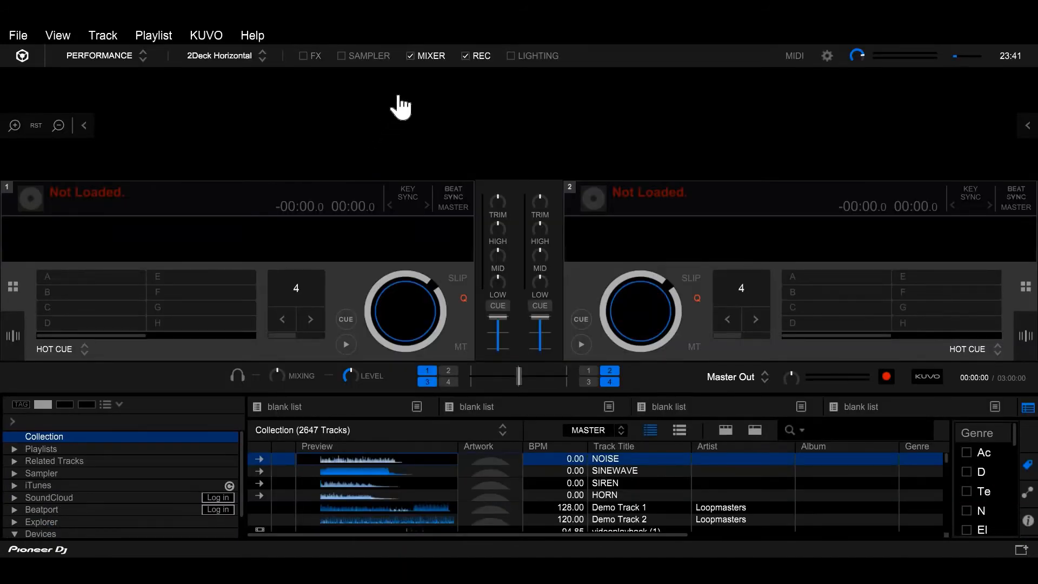
# - Hide and restore the MIXER panel and the REC panel
pyautogui.click(409, 58)
pyautogui.click(409, 57)
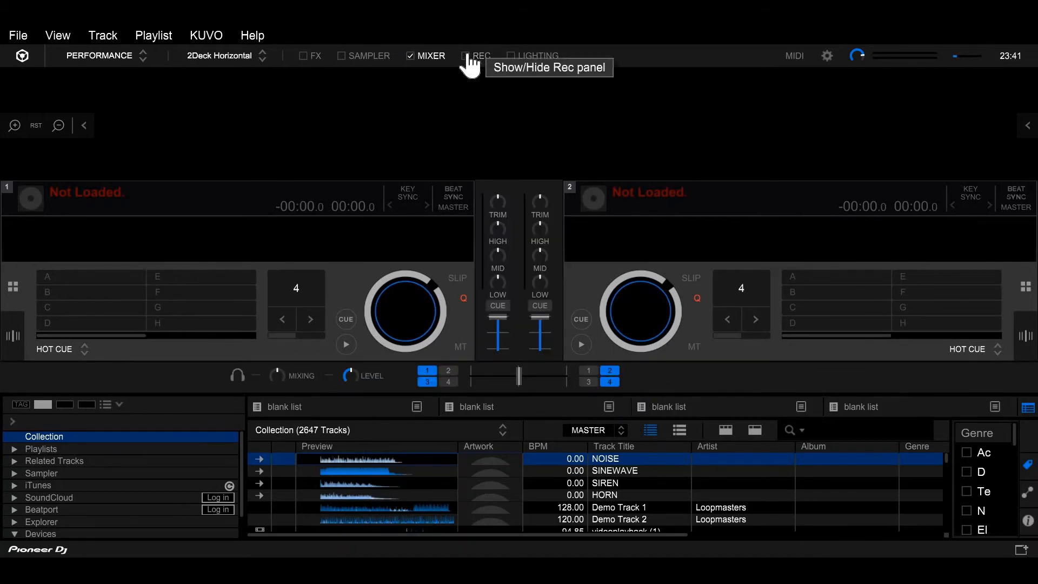
pyautogui.click(466, 57)
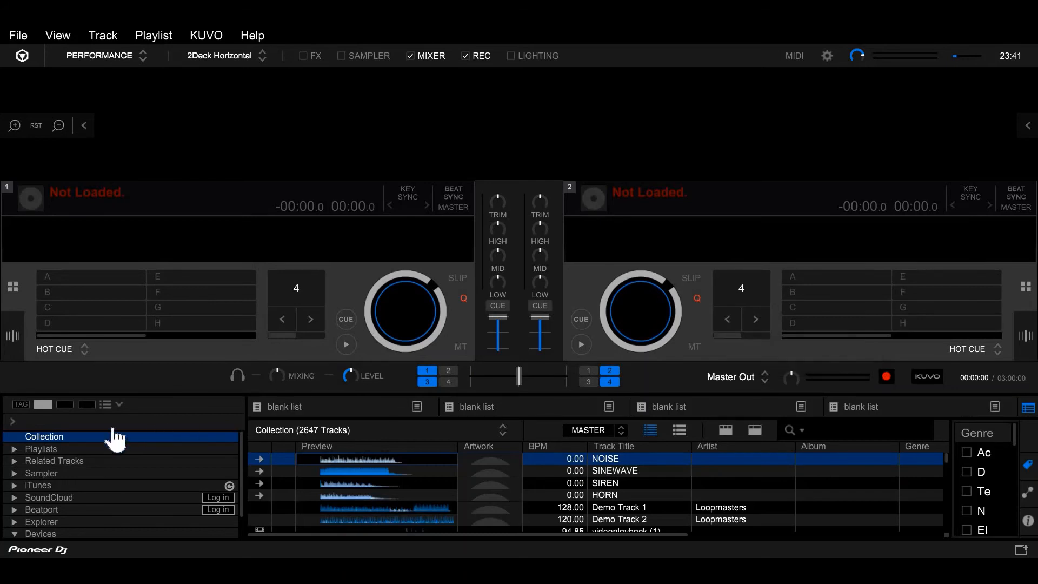
# - Load Demo Track 1 from the Collection onto deck 1 and Demo Track 2 onto deck 2
pyautogui.click(106, 437)
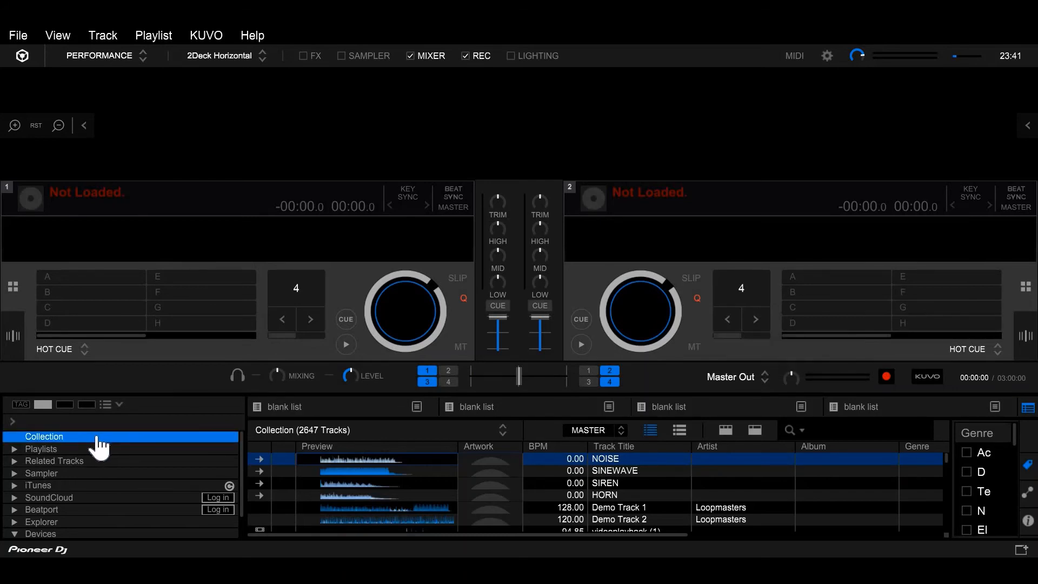
pyautogui.click(631, 509)
pyautogui.rightClick(609, 508)
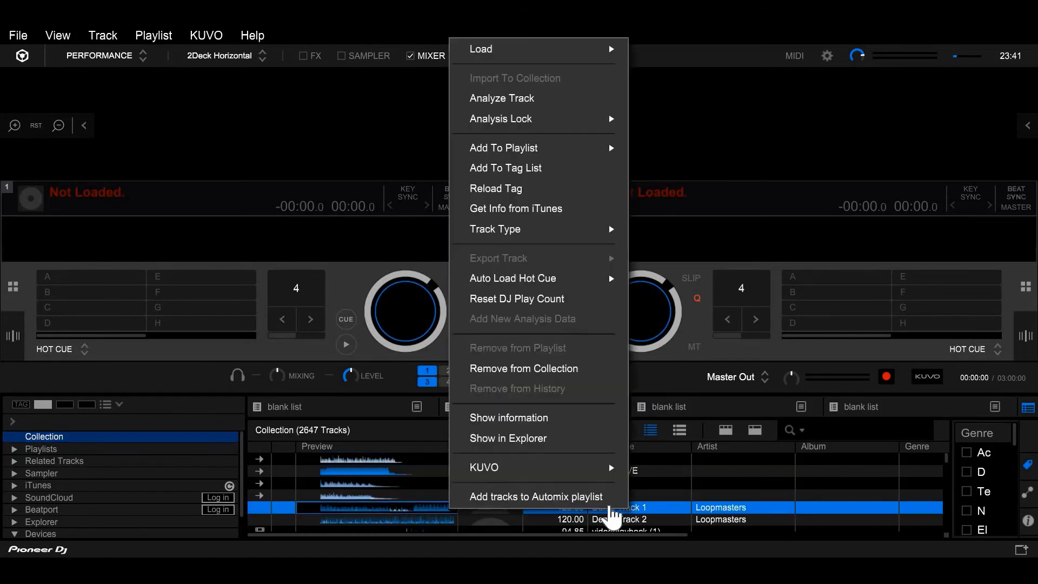
pyautogui.click(640, 510)
pyautogui.moveTo(645, 508); pyautogui.dragTo(285, 306)
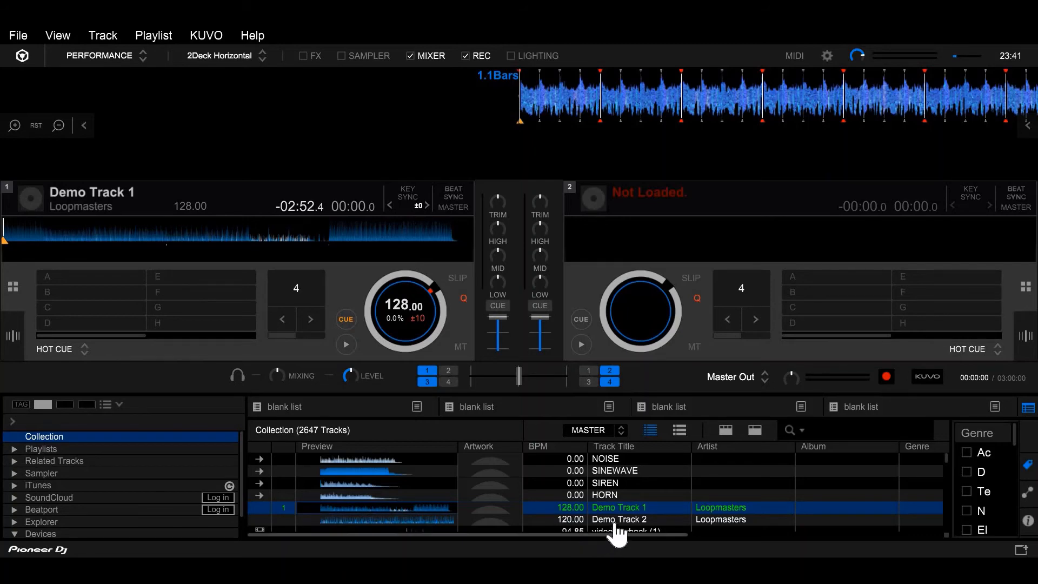
pyautogui.moveTo(617, 522); pyautogui.dragTo(822, 367)
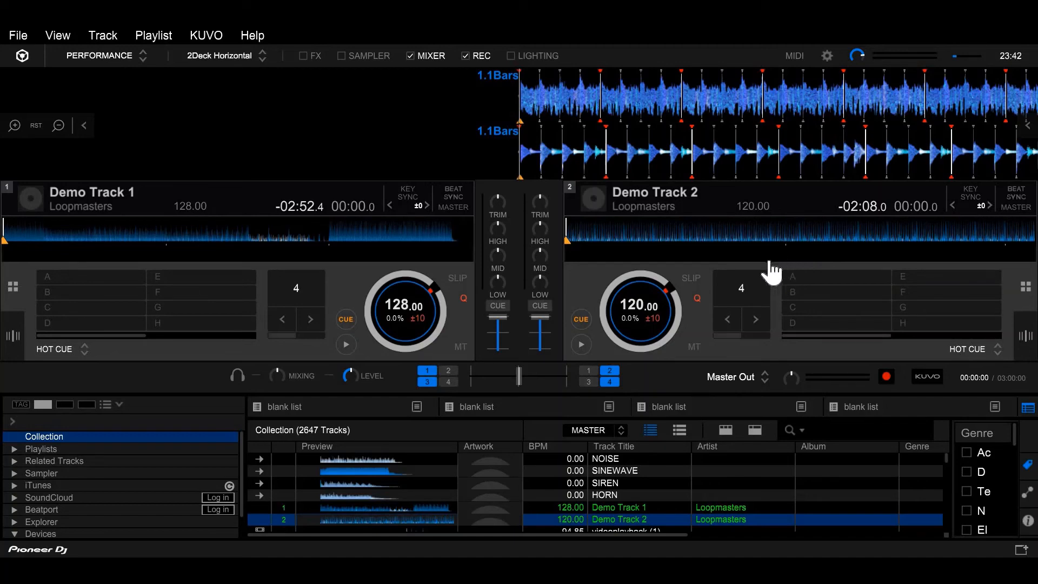
# - Look through the Playlists, iTunes, SoundCloud and Beatport sources in the library, ending on iTunes
pyautogui.click(60, 450)
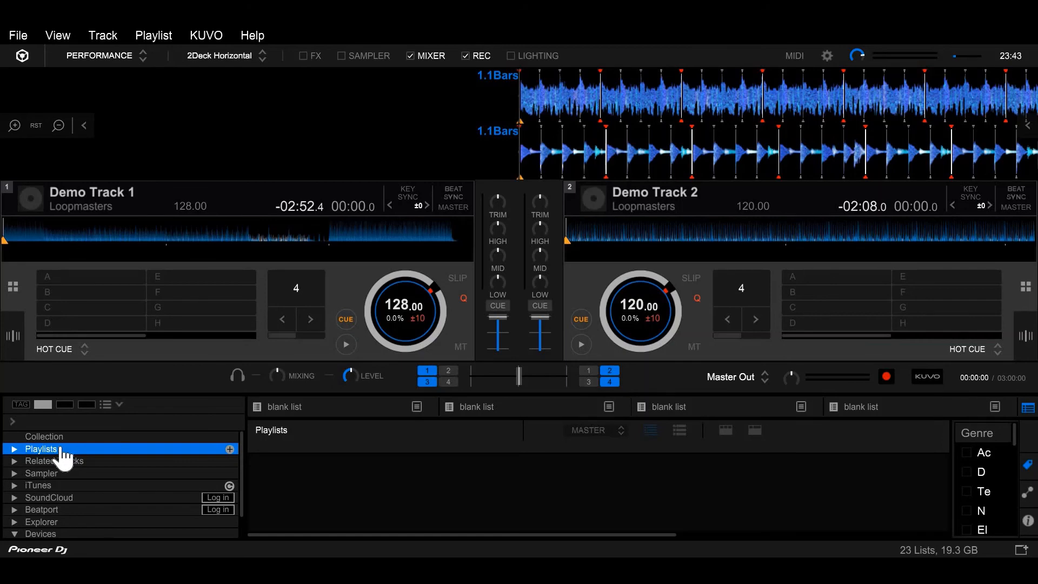
pyautogui.click(57, 488)
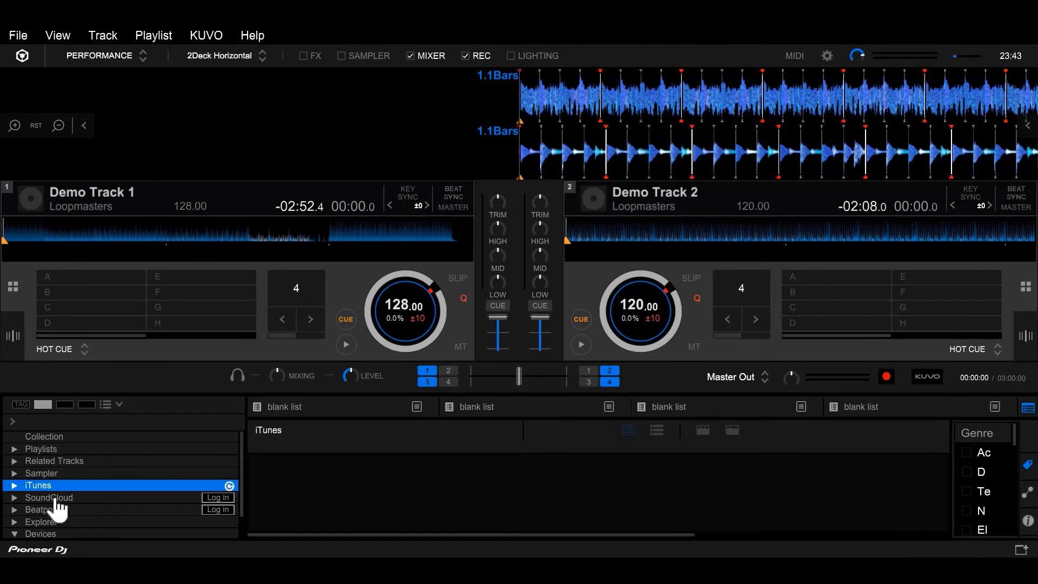
pyautogui.click(58, 498)
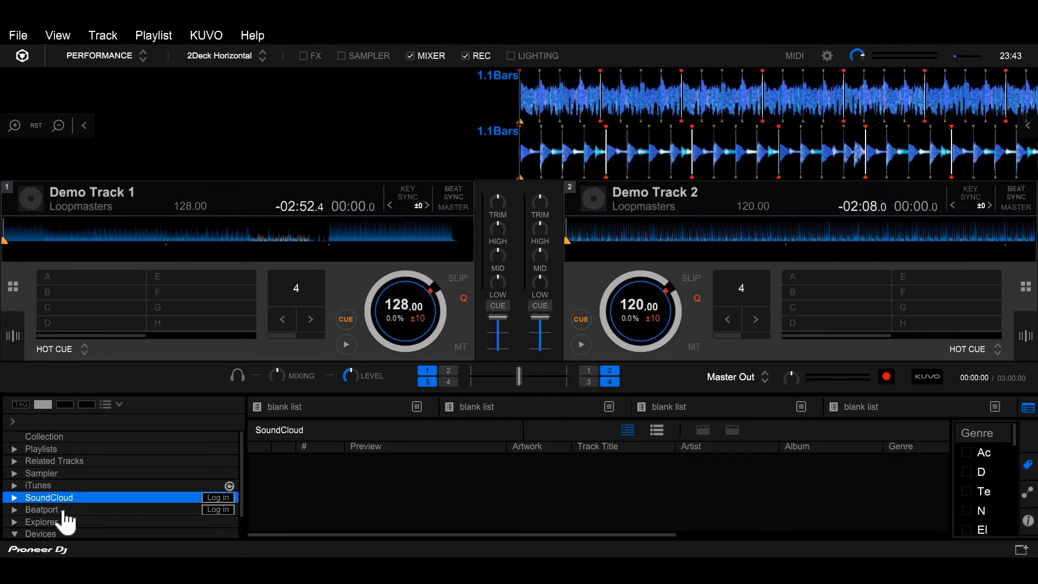
pyautogui.click(63, 510)
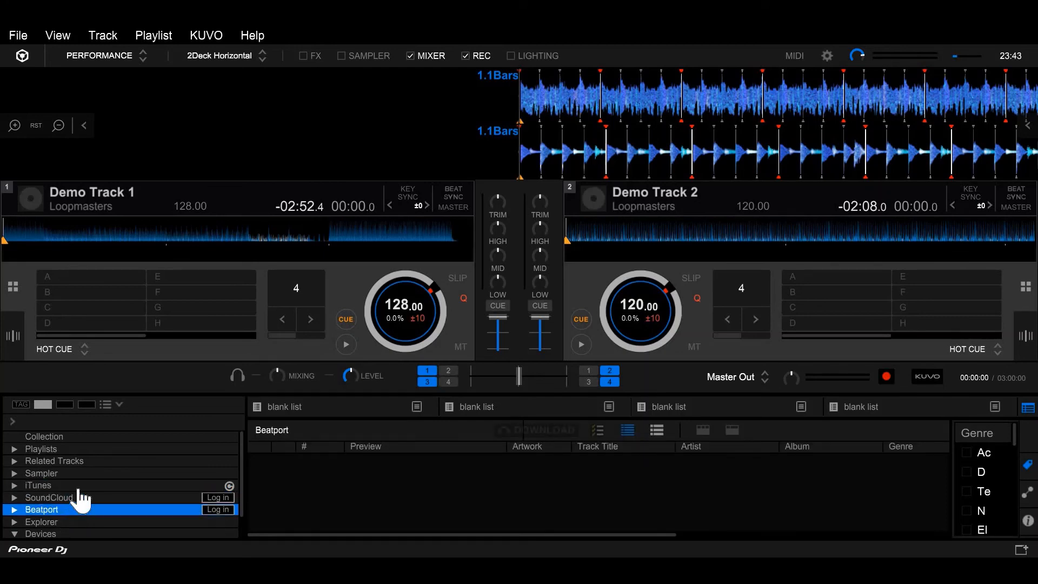
pyautogui.click(78, 494)
pyautogui.click(92, 486)
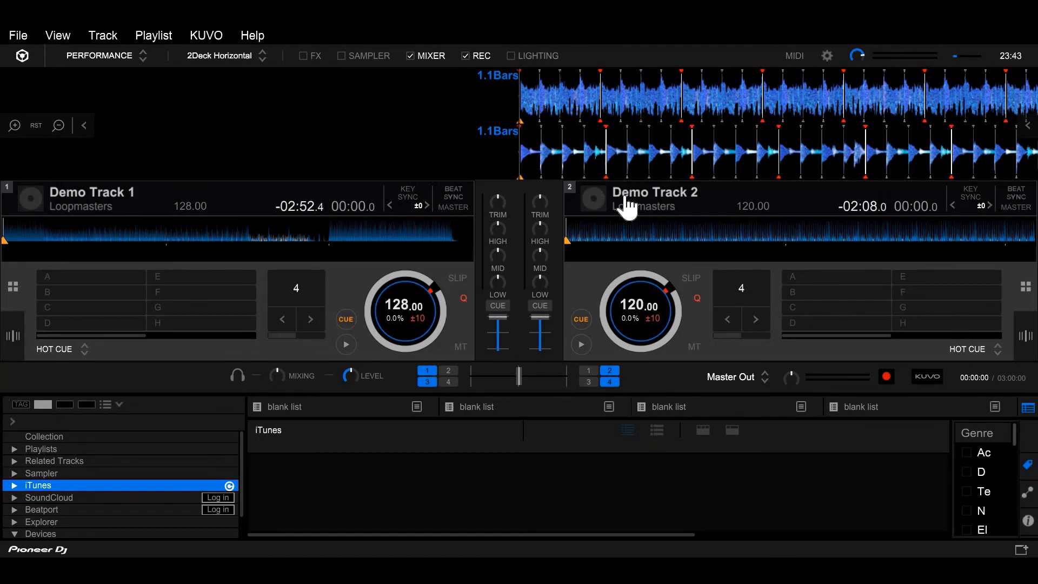
pyautogui.moveTo(627, 207)
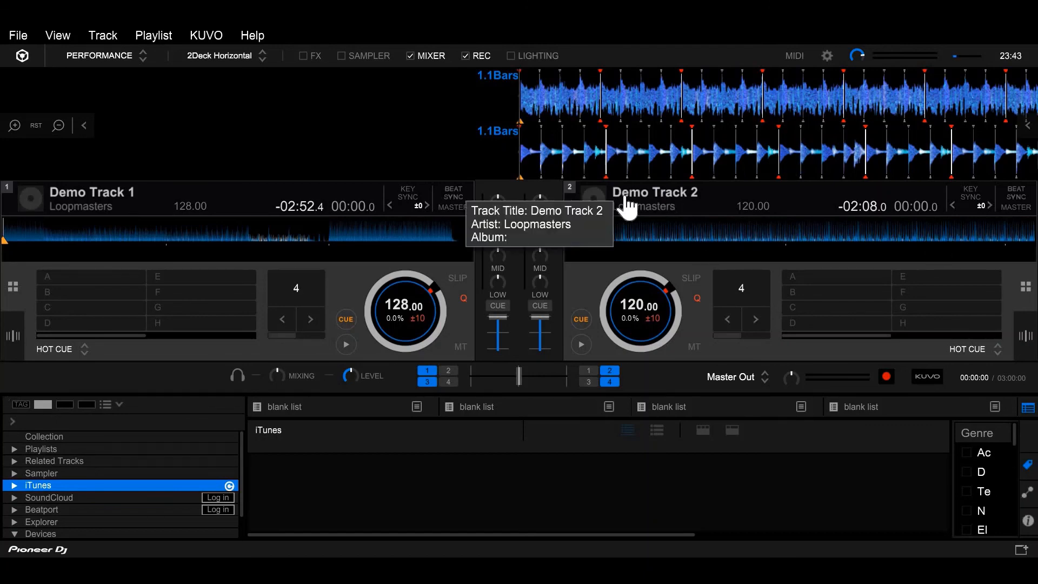